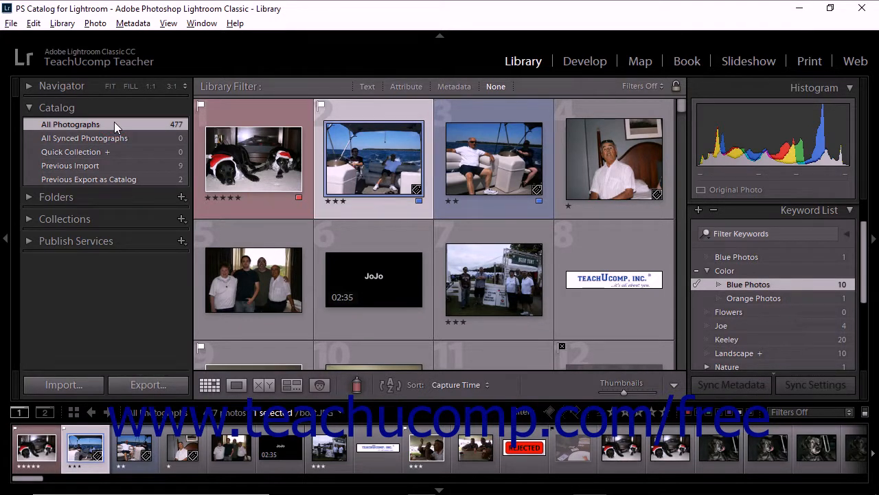
# - Open the Map module and display the Location metadata fields for boat.JPG, placing the text cursor in its GPS field
pyautogui.click(639, 62)
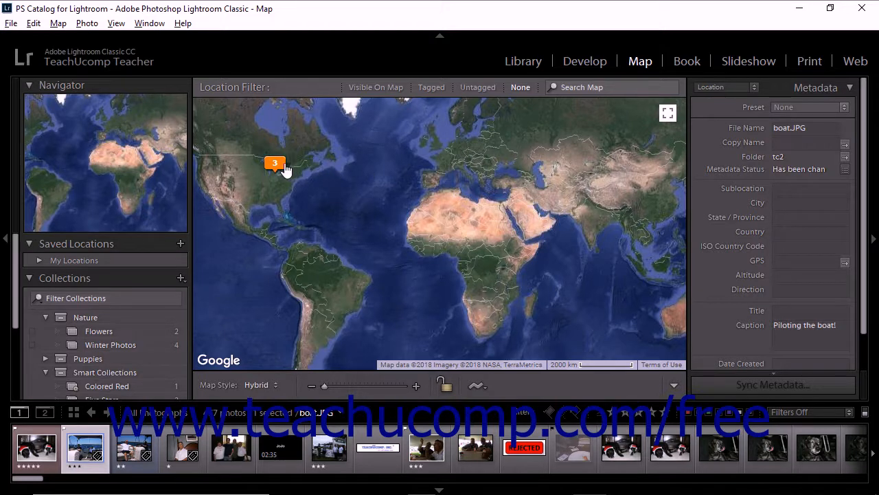
pyautogui.moveTo(285, 168)
pyautogui.click(811, 89)
pyautogui.click(754, 87)
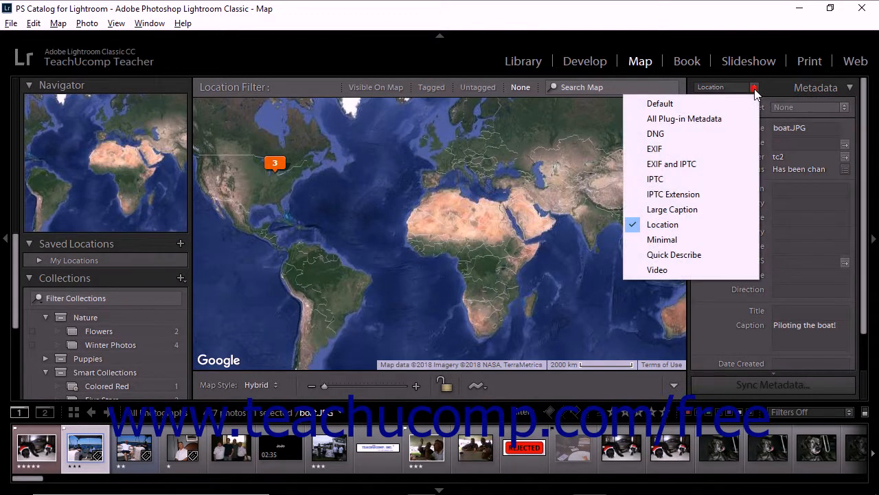
pyautogui.click(663, 225)
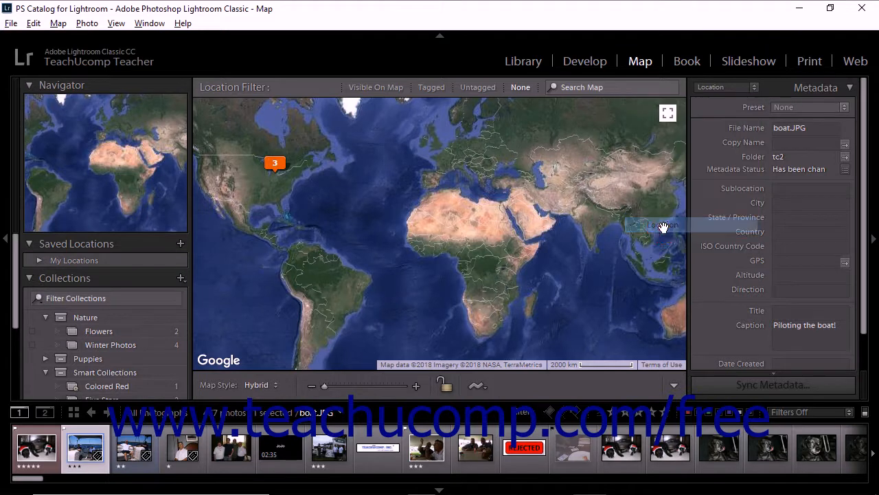
pyautogui.click(798, 265)
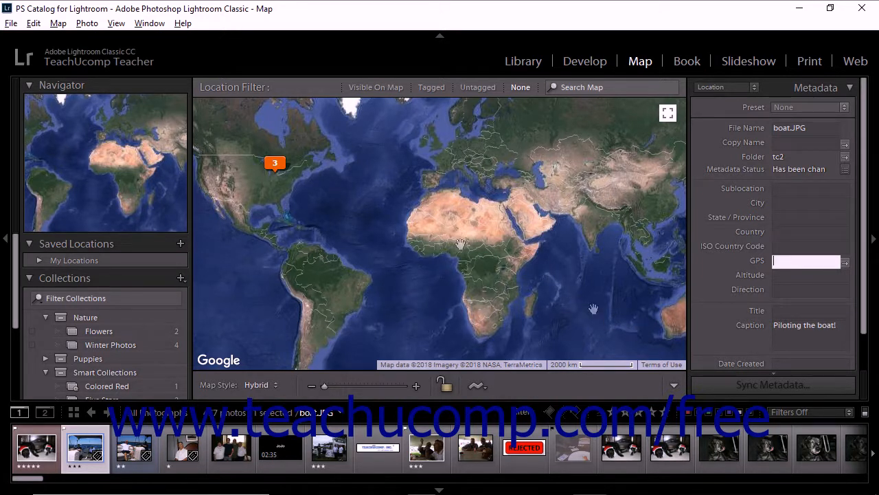
# - Show the map key explaining the photo marker types, and close it again
pyautogui.click(116, 24)
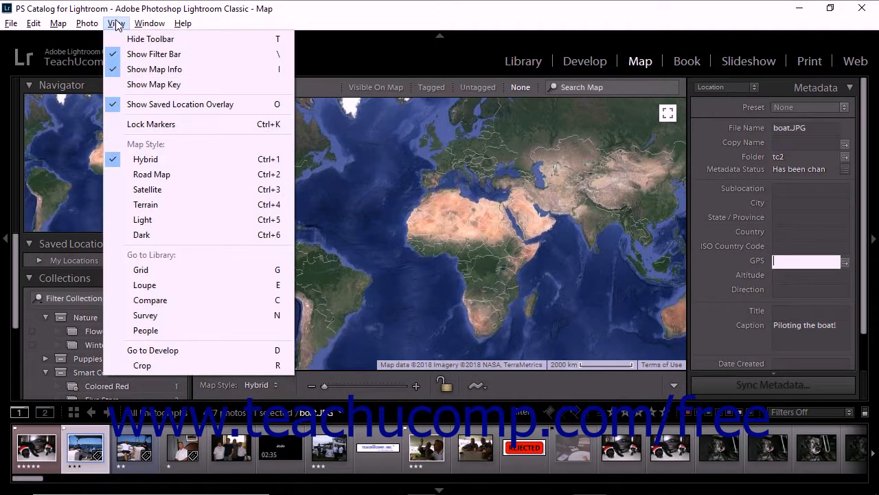
pyautogui.click(152, 83)
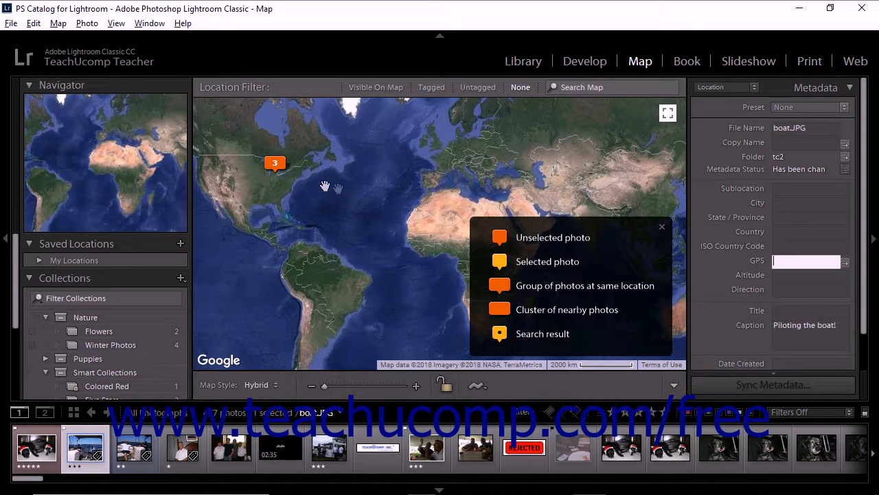
pyautogui.click(662, 227)
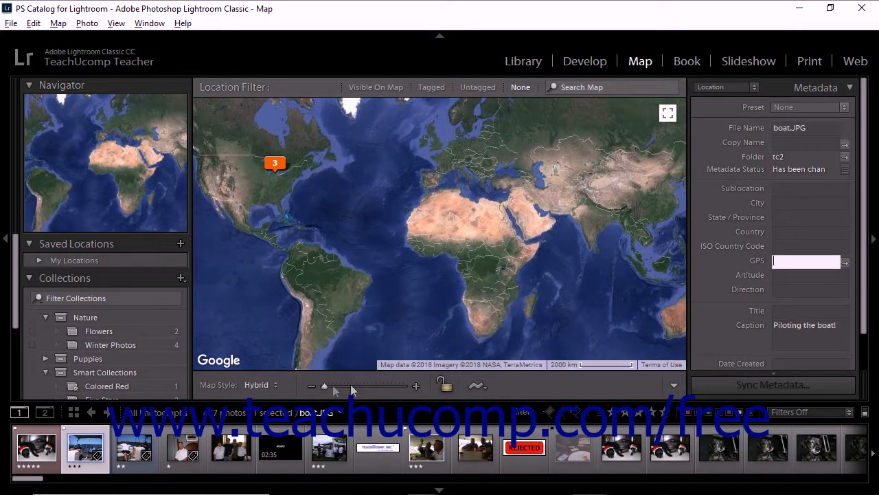
# - Preview the map in the Satellite and Road Map styles, and return it to Hybrid
pyautogui.click(275, 384)
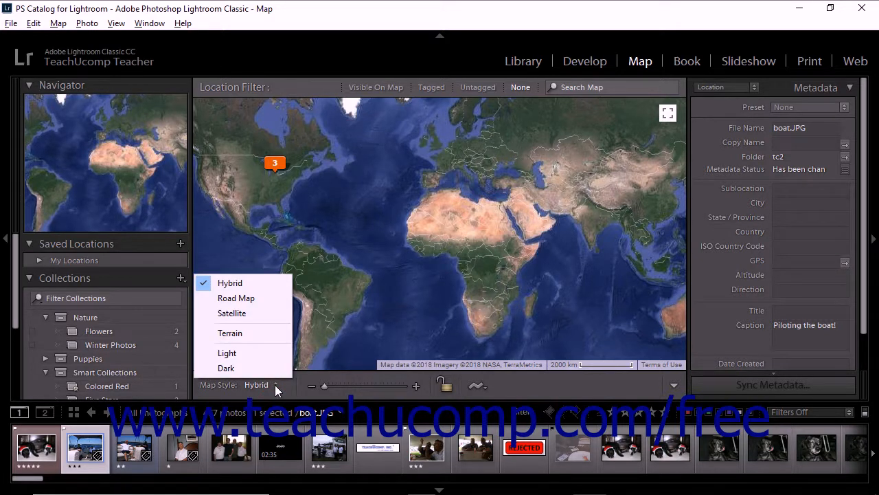
pyautogui.click(674, 386)
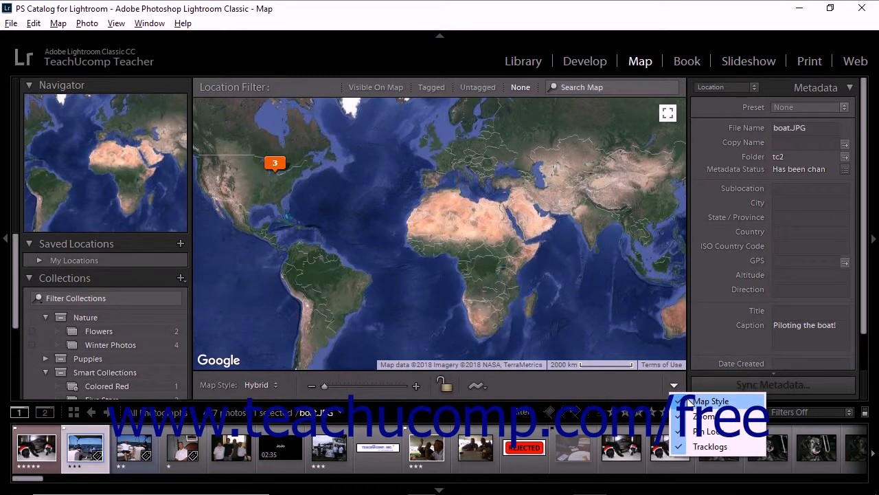
pyautogui.click(269, 383)
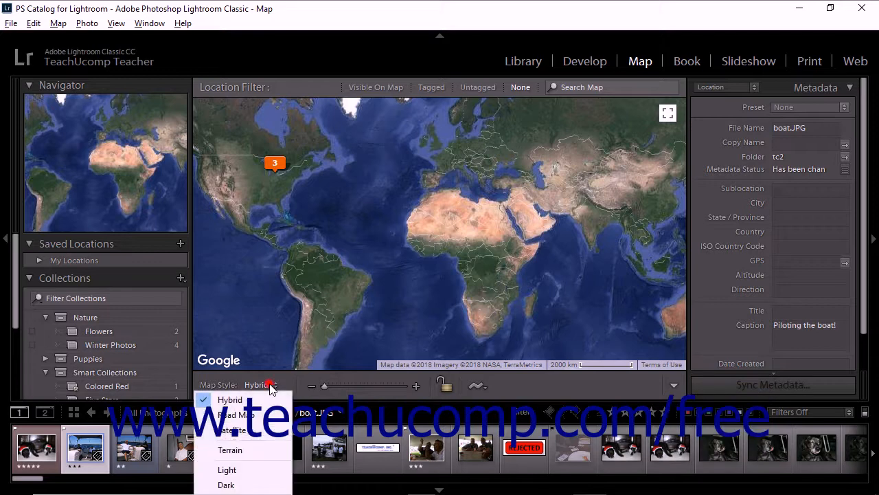
pyautogui.click(233, 430)
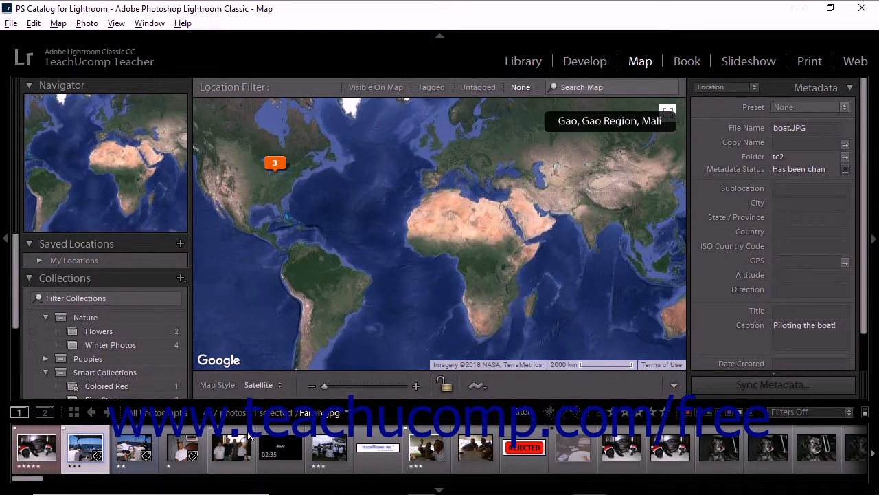
pyautogui.click(274, 390)
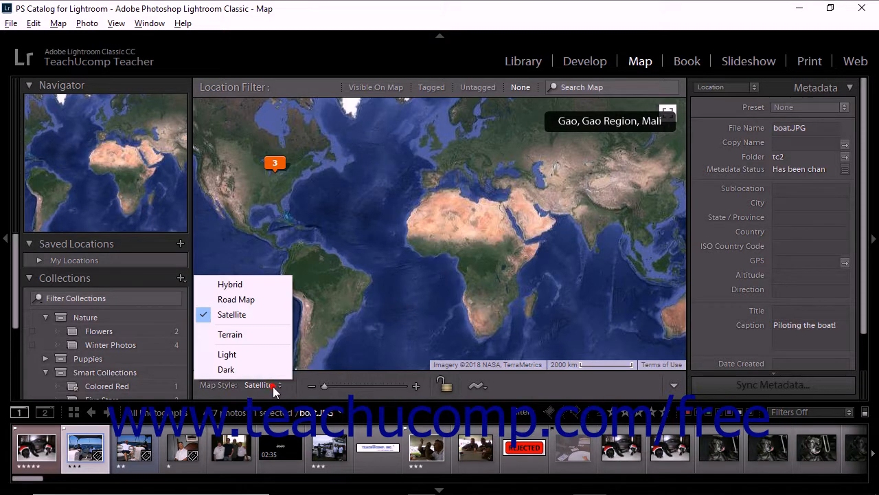
pyautogui.click(255, 301)
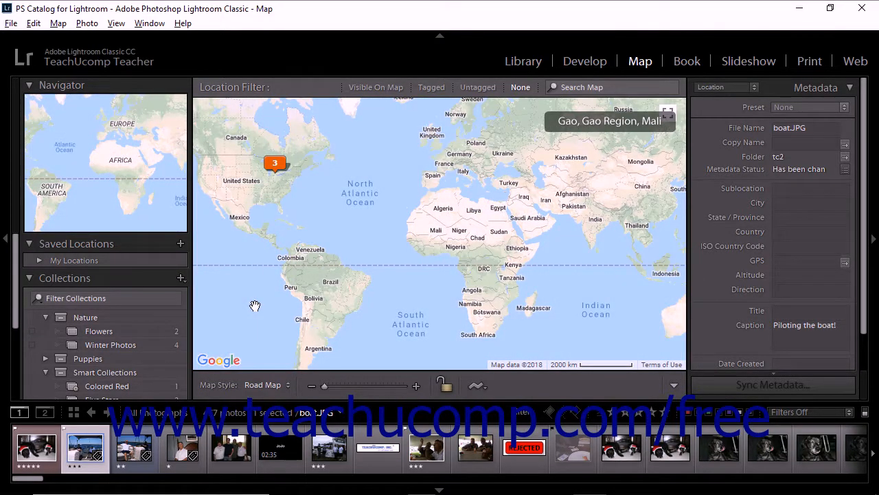
pyautogui.click(269, 385)
pyautogui.click(252, 341)
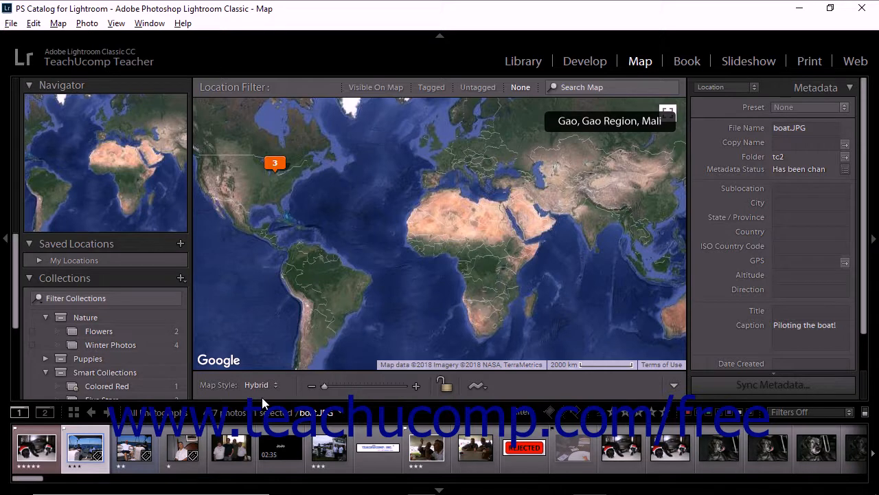
# - Preview the map in the Terrain and Dark styles, and restore the Hybrid style
pyautogui.click(268, 386)
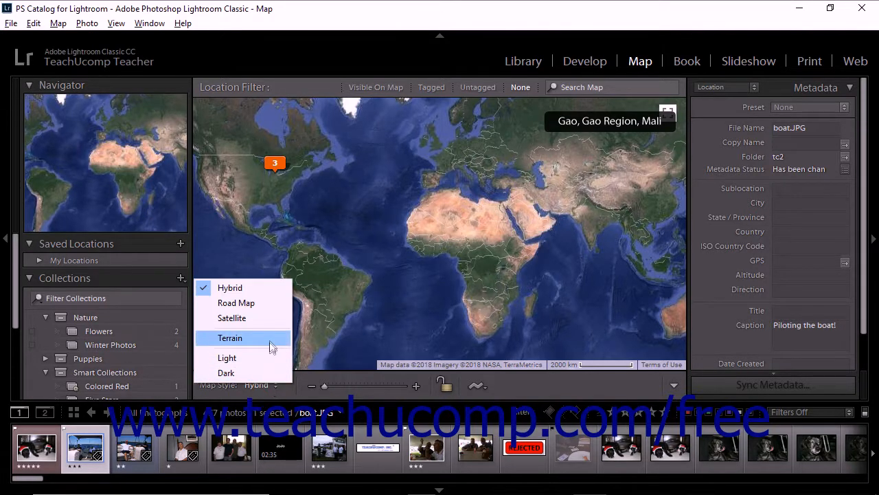
pyautogui.click(269, 340)
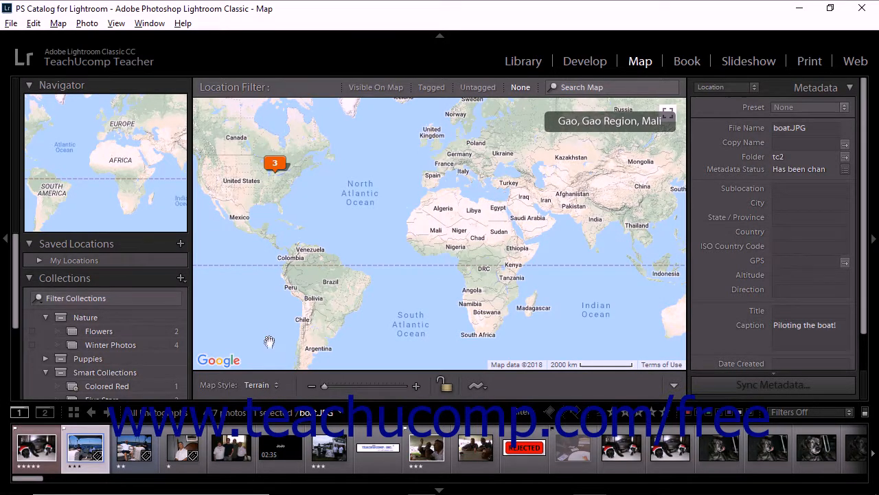
pyautogui.click(276, 385)
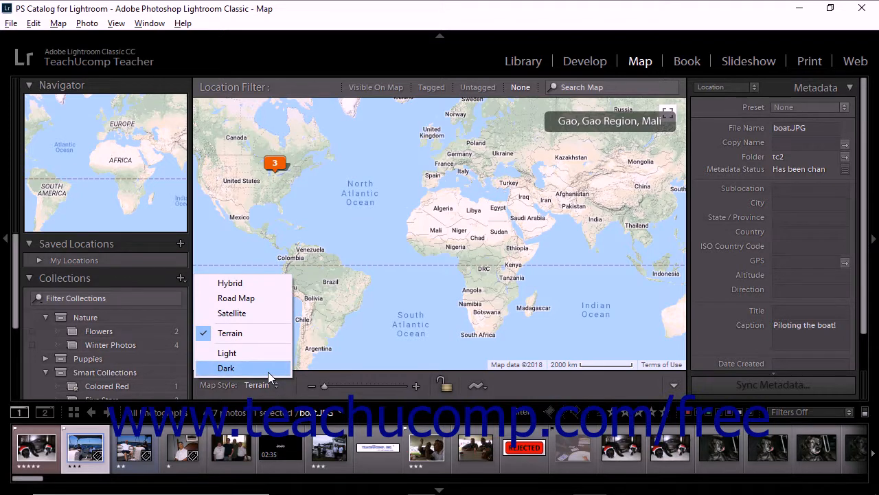
pyautogui.click(268, 372)
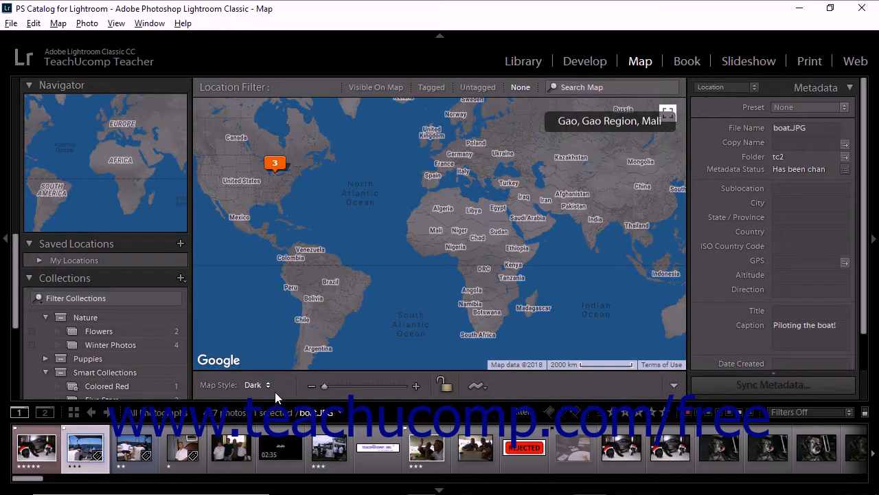
pyautogui.click(273, 385)
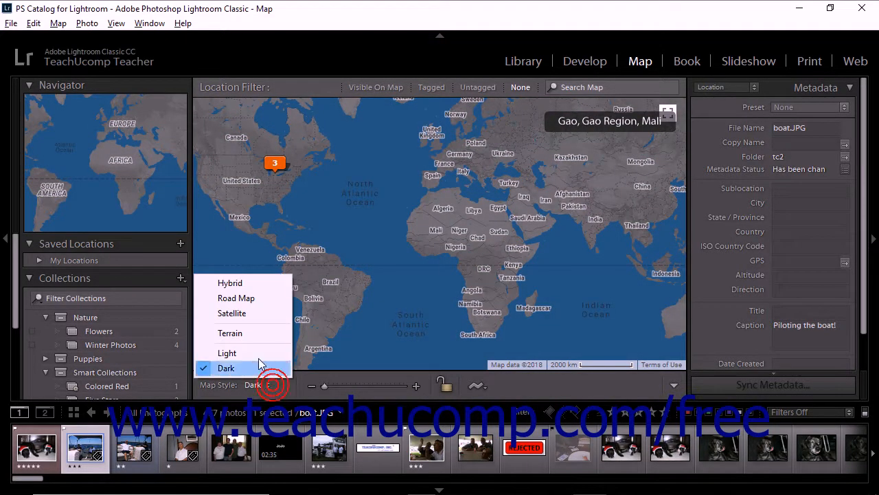
pyautogui.click(255, 286)
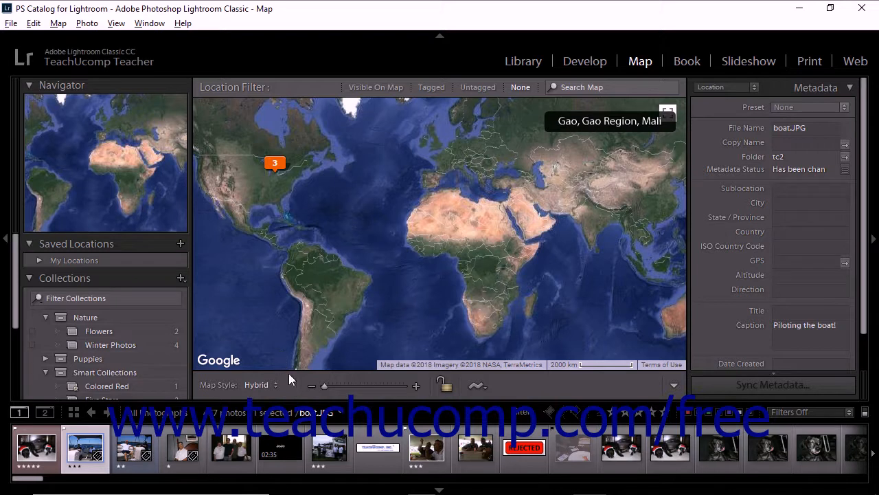
# - Zoom the map in on Timbuktu in Mali, magnifying an area around the city, and pan across its surroundings
pyautogui.moveTo(324, 387); pyautogui.dragTo(338, 385)
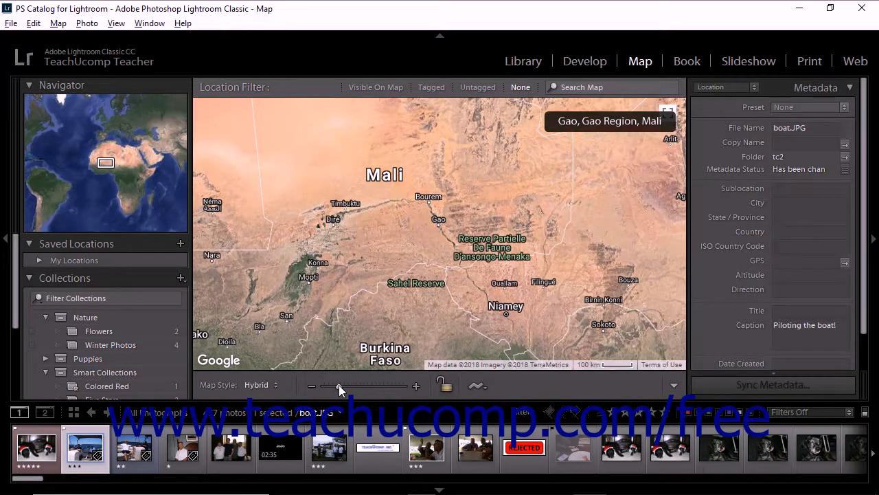
pyautogui.click(672, 386)
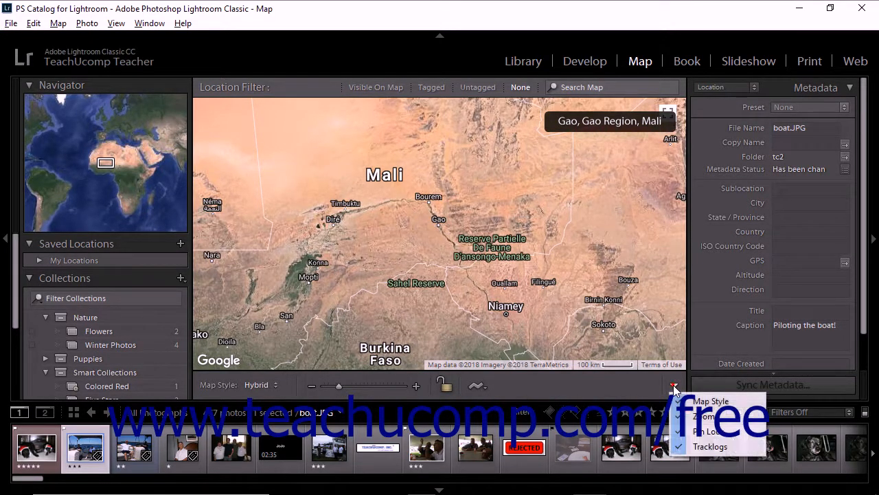
pyautogui.click(542, 381)
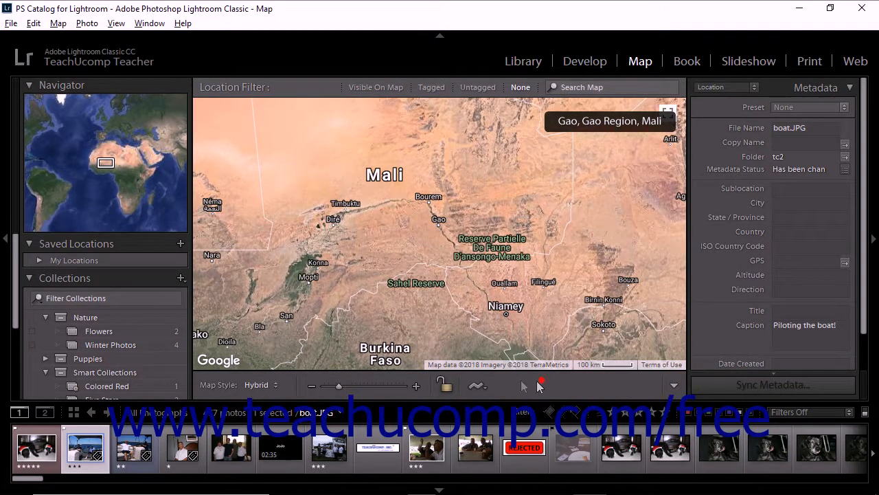
pyautogui.doubleClick(346, 212)
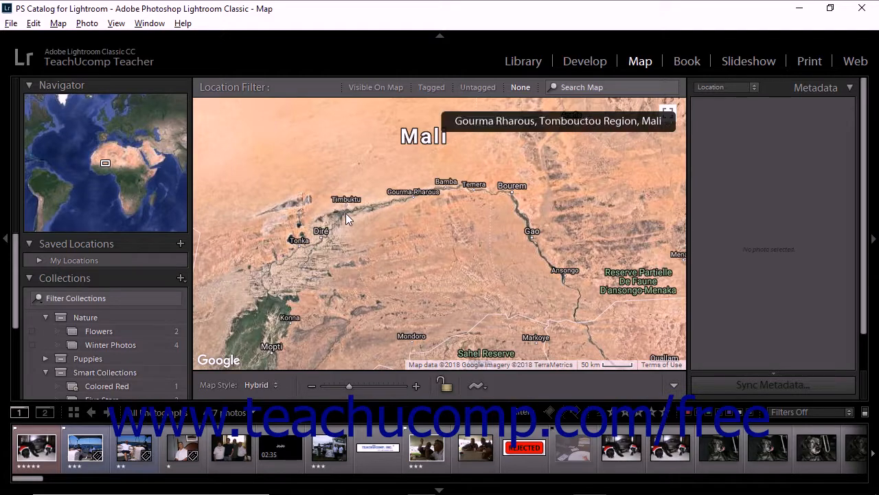
pyautogui.doubleClick(345, 200)
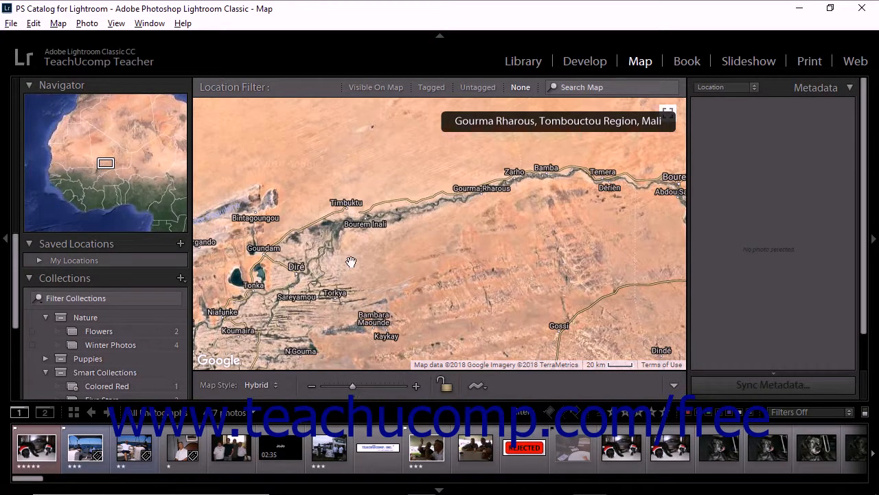
pyautogui.scroll(1, 352, 208)
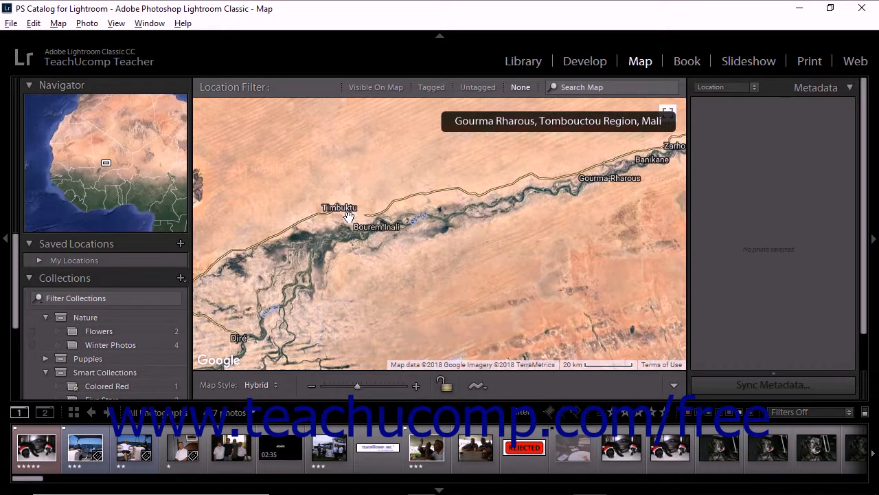
pyautogui.press('alt')
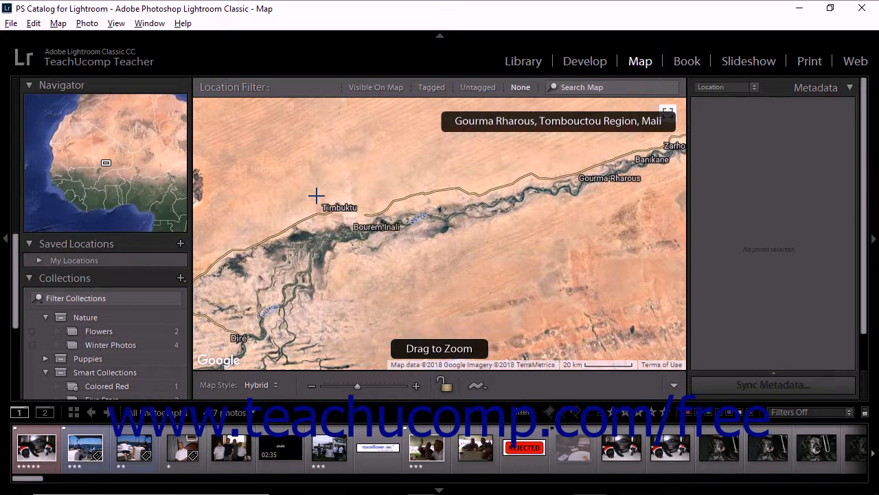
pyautogui.moveTo(320, 198); pyautogui.dragTo(369, 220)
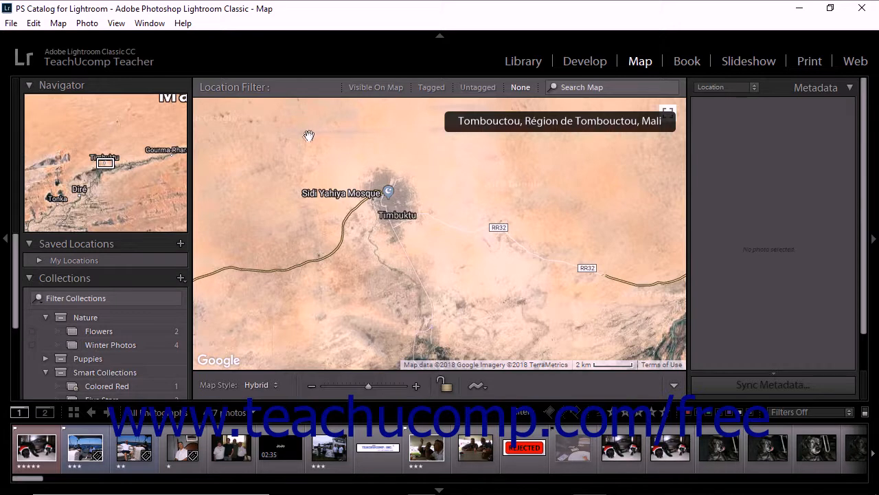
pyautogui.moveTo(247, 146); pyautogui.dragTo(398, 133)
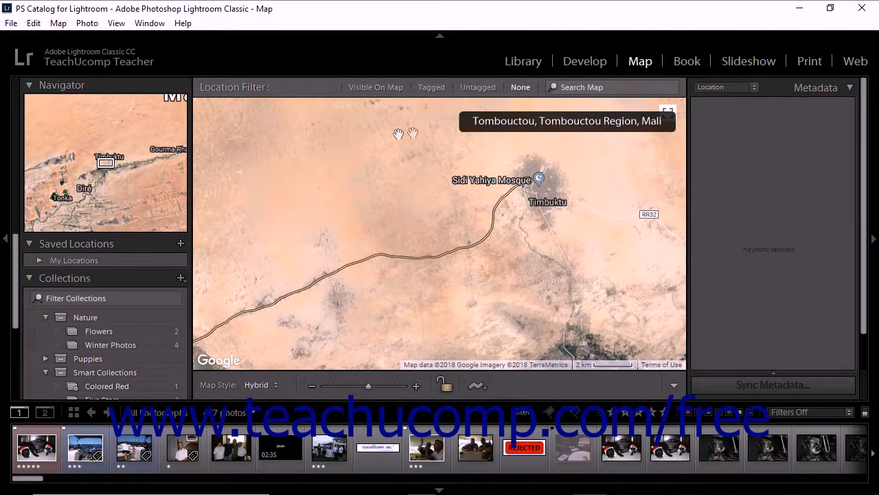
# - Search the map for "Paris, France"
pyautogui.click(568, 87)
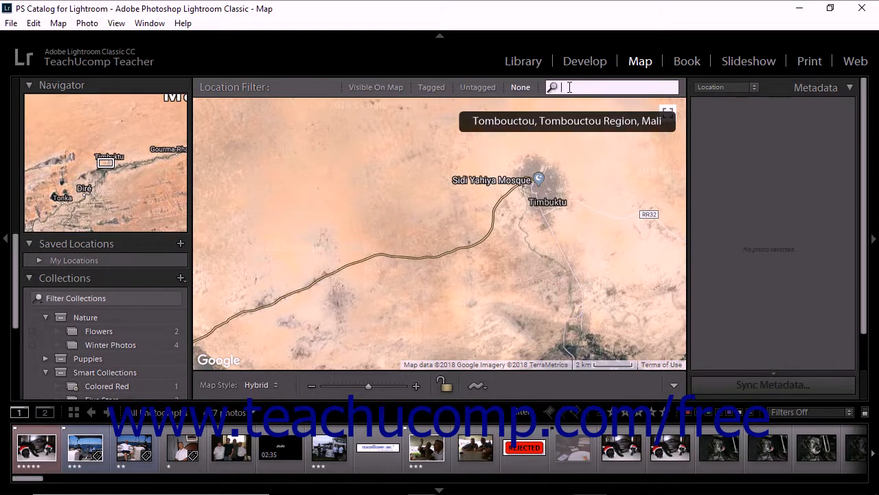
pyautogui.write('Paris, France')
pyautogui.press('Return')
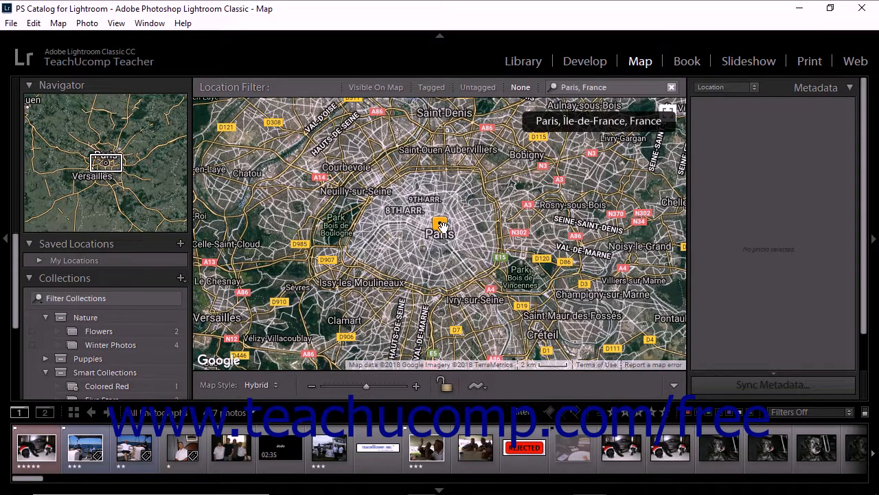
# - Zoom out to the world map and browse through the photos in the United States marker's preview to the last one
pyautogui.scroll(-9, 337, 224)
pyautogui.moveTo(259, 235); pyautogui.dragTo(430, 197)
pyautogui.scroll(-1, 430, 195)
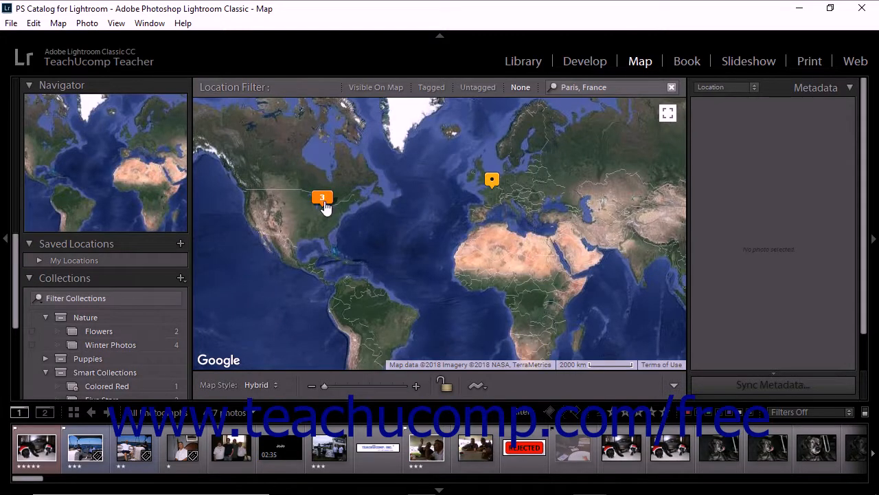
pyautogui.moveTo(325, 205)
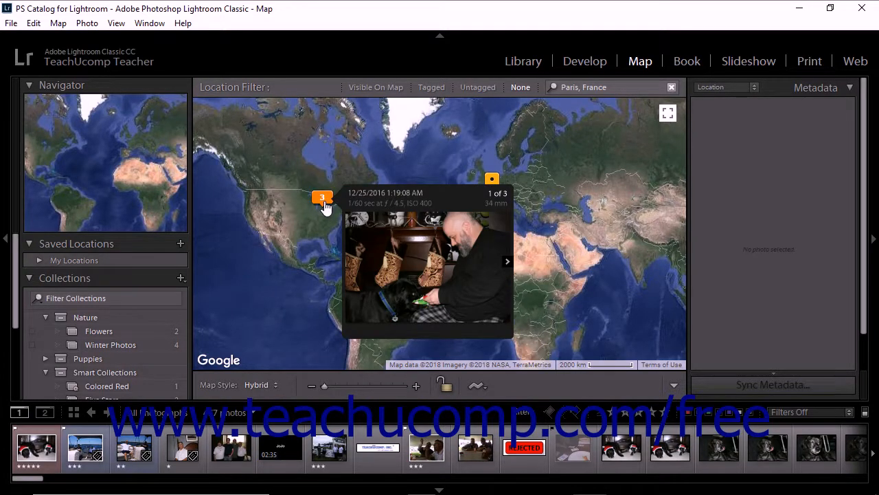
pyautogui.click(505, 262)
pyautogui.click(505, 262)
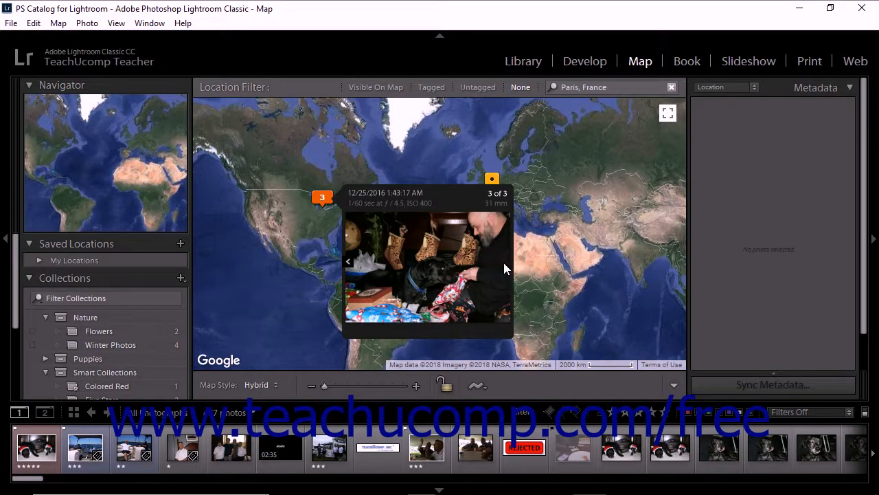